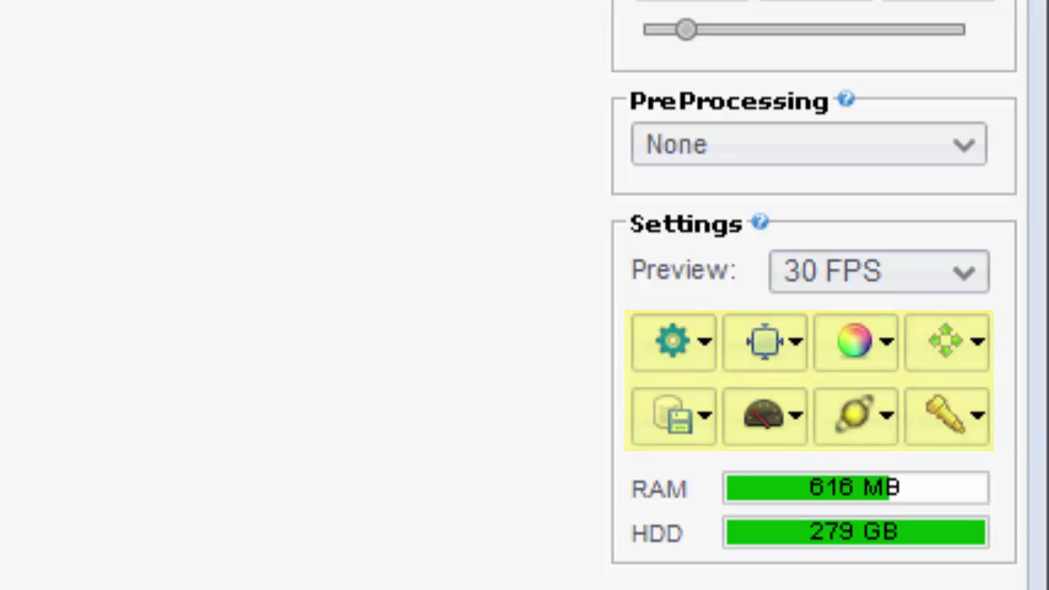
Open the full Settings window and browse the General, Filters, Profiles, Shortcuts and Log pages
click(672, 341)
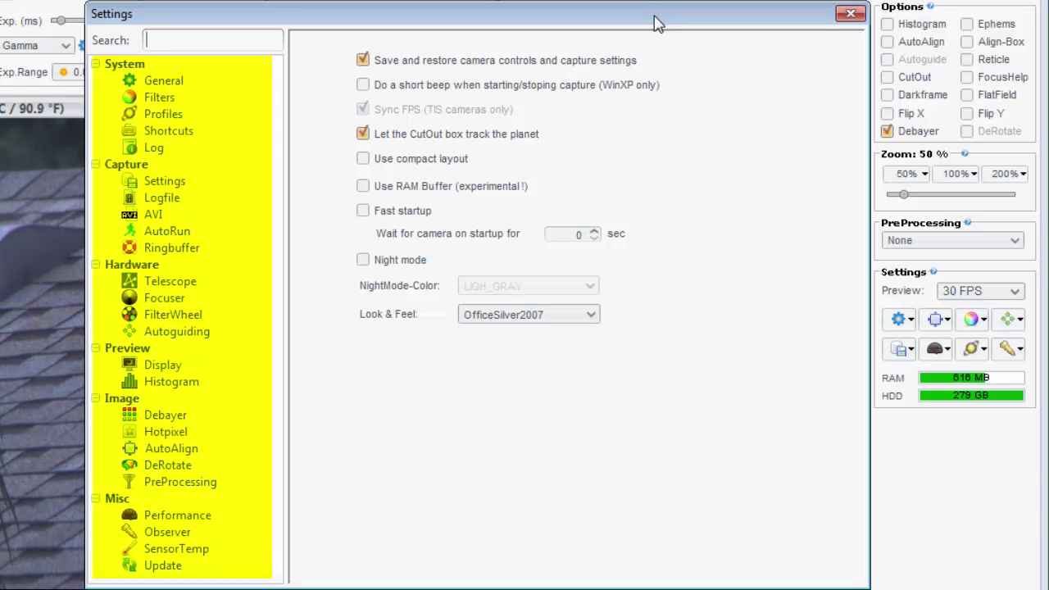
click(164, 81)
click(168, 99)
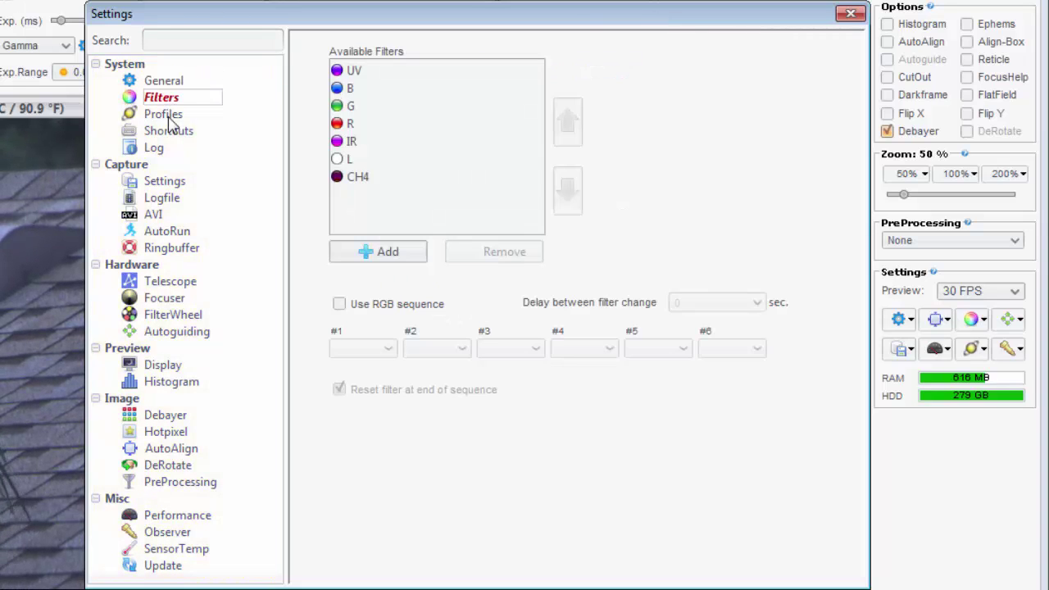
click(170, 114)
click(171, 133)
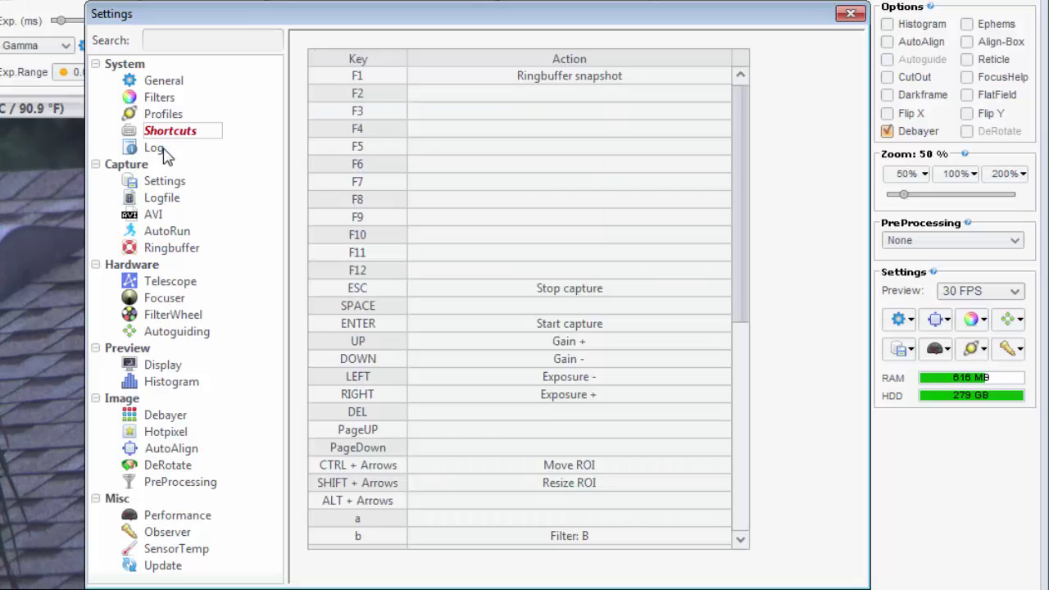
click(166, 148)
Continue through the Settings, Logfile, AVI, AutoRun and Ringbuffer pages, ending on Histogram
click(166, 184)
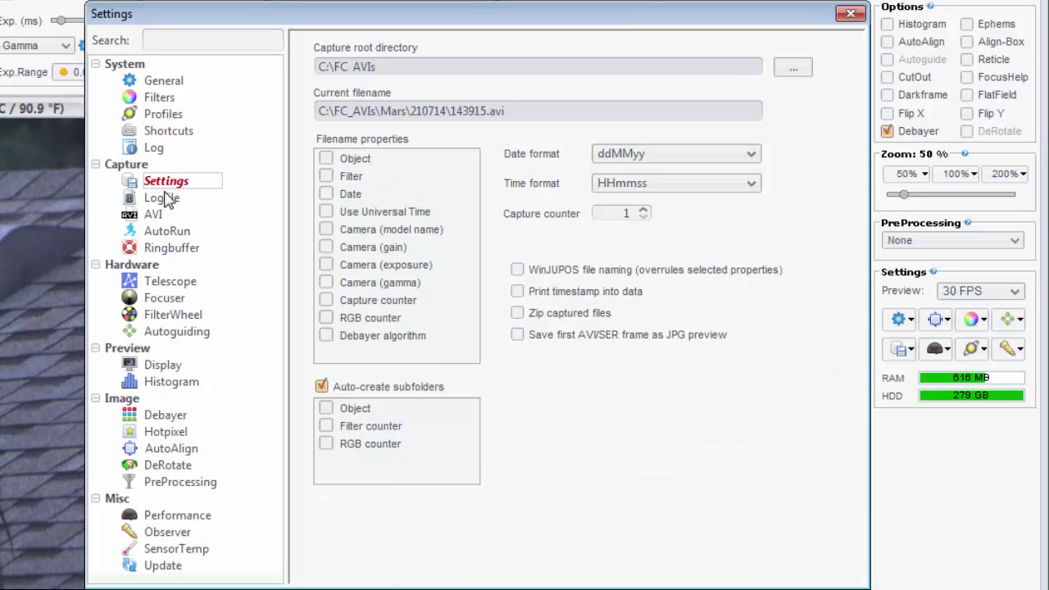
click(168, 199)
click(163, 217)
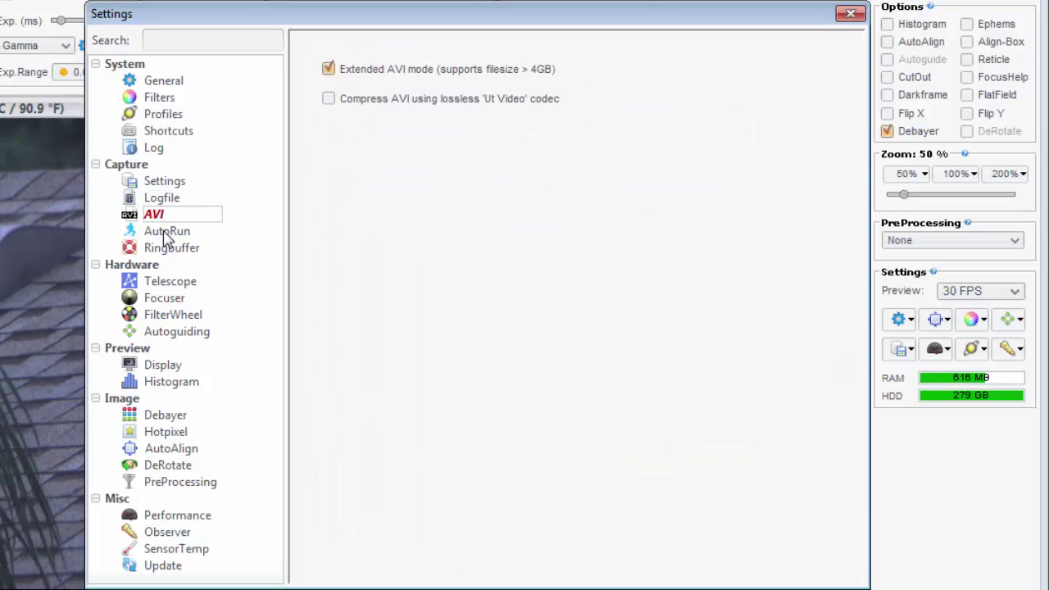
click(164, 232)
click(168, 248)
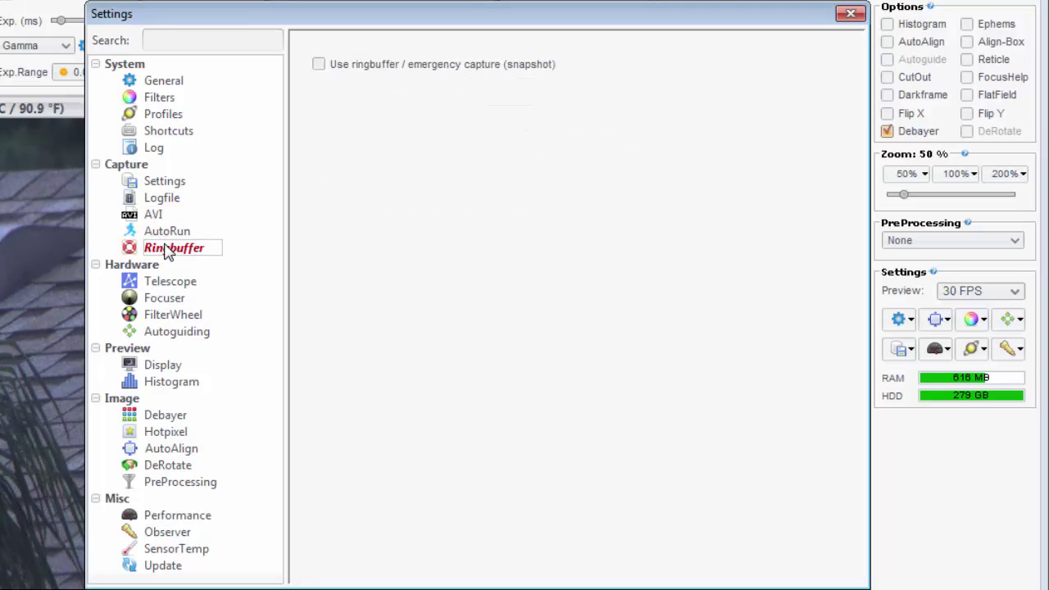
click(169, 384)
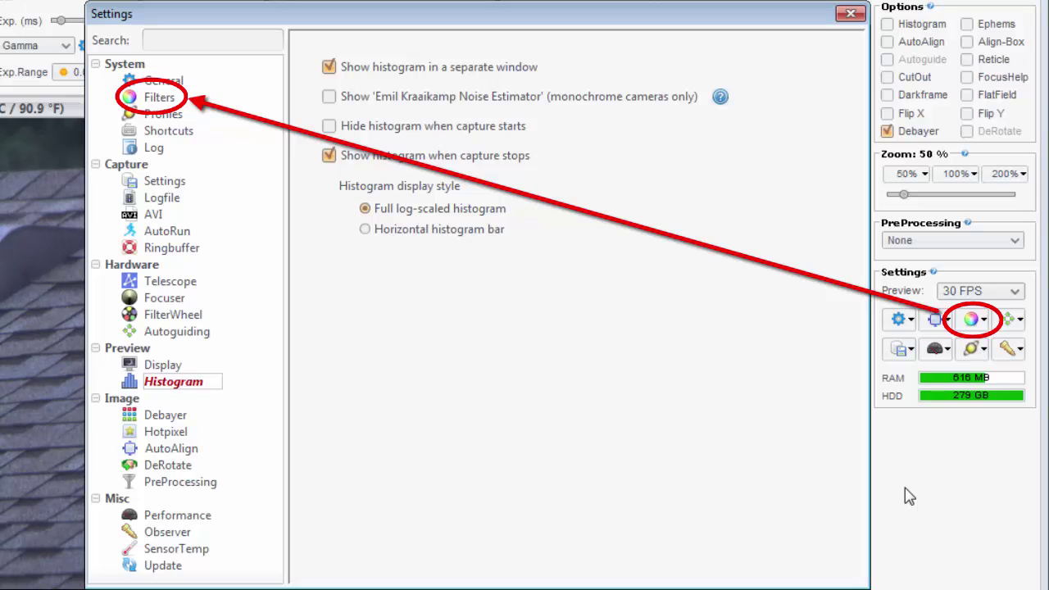
Revisit the Filters page, then close the Settings window
click(157, 98)
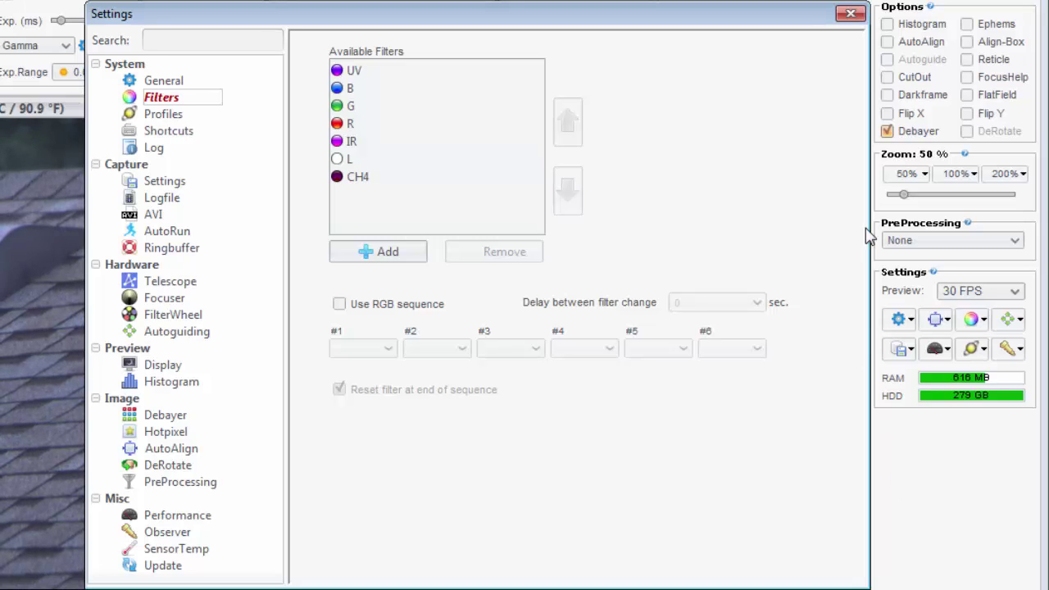
click(849, 17)
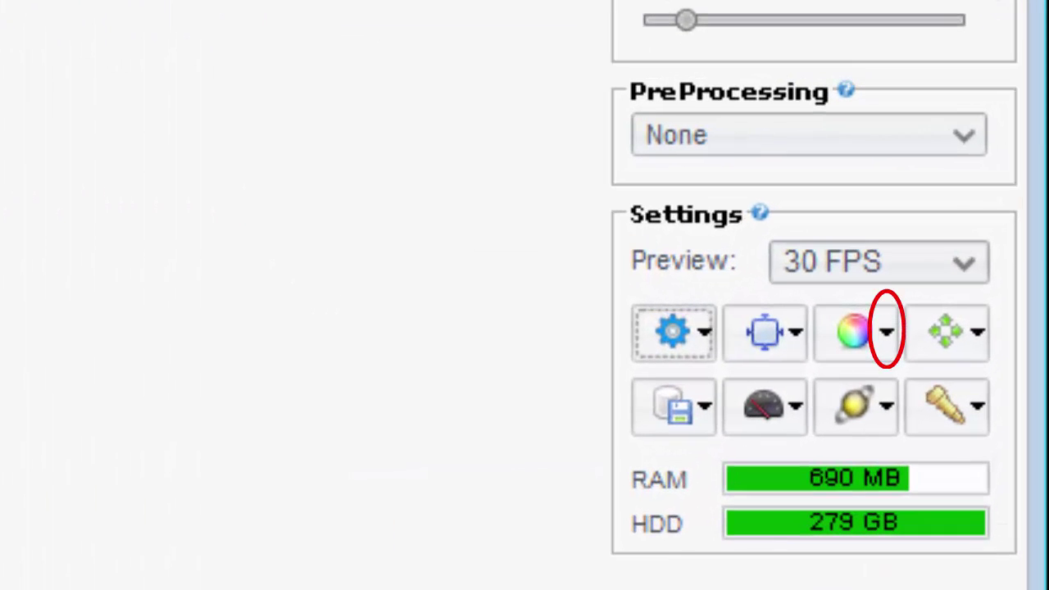
Assign Histogram to the colour-wheel quick-settings shortcut and confirm it opens the histogram page
click(884, 335)
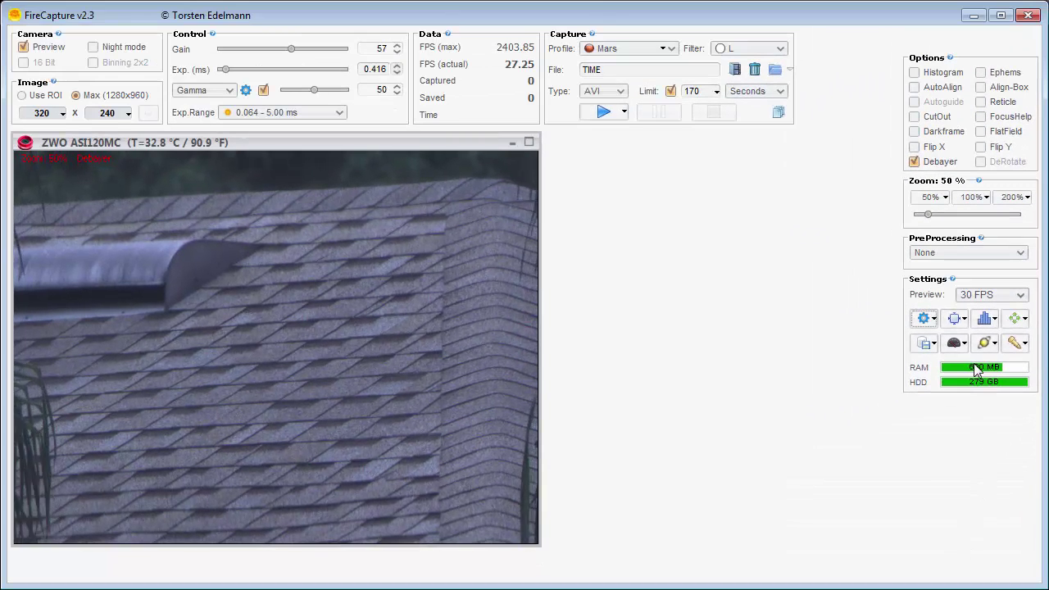
click(984, 318)
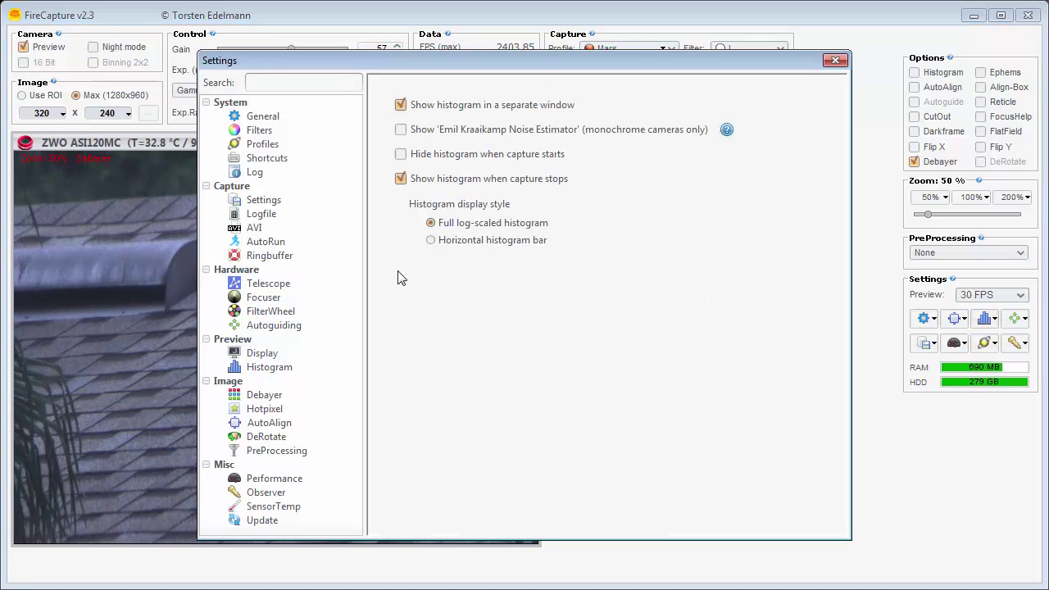
click(283, 369)
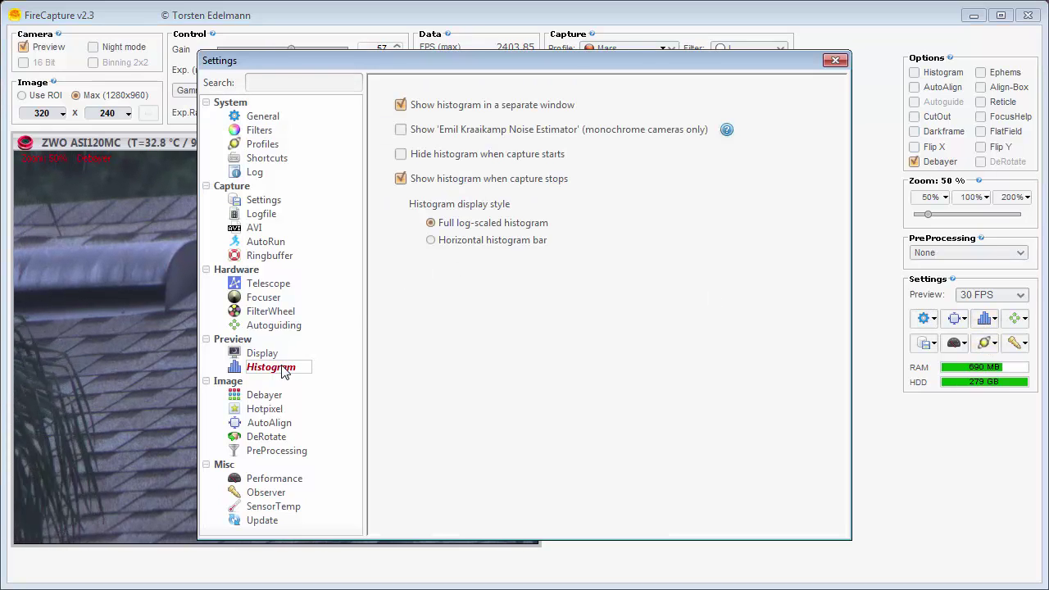
key(Escape)
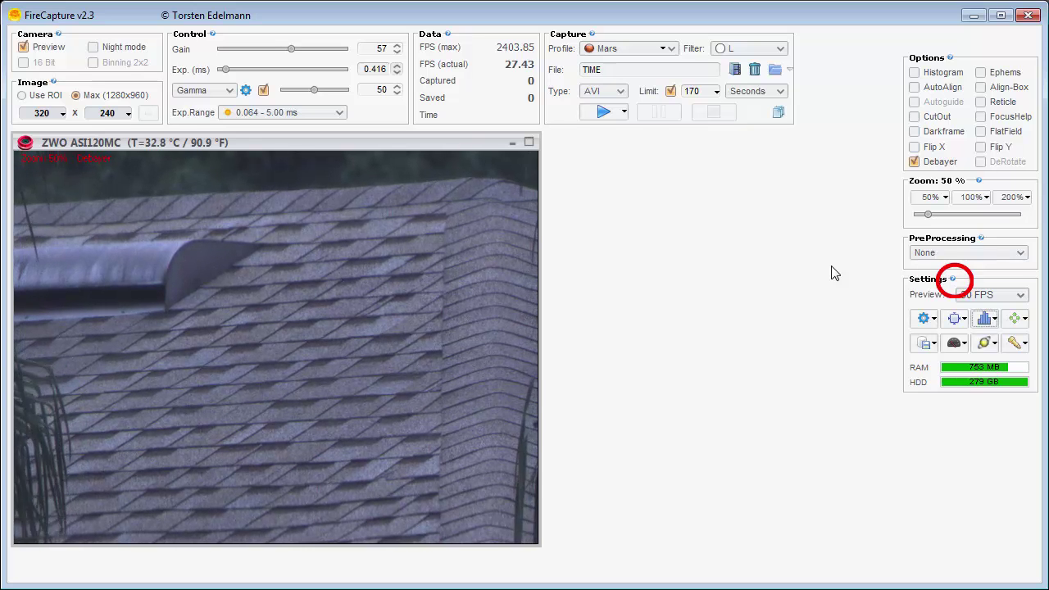
click(954, 279)
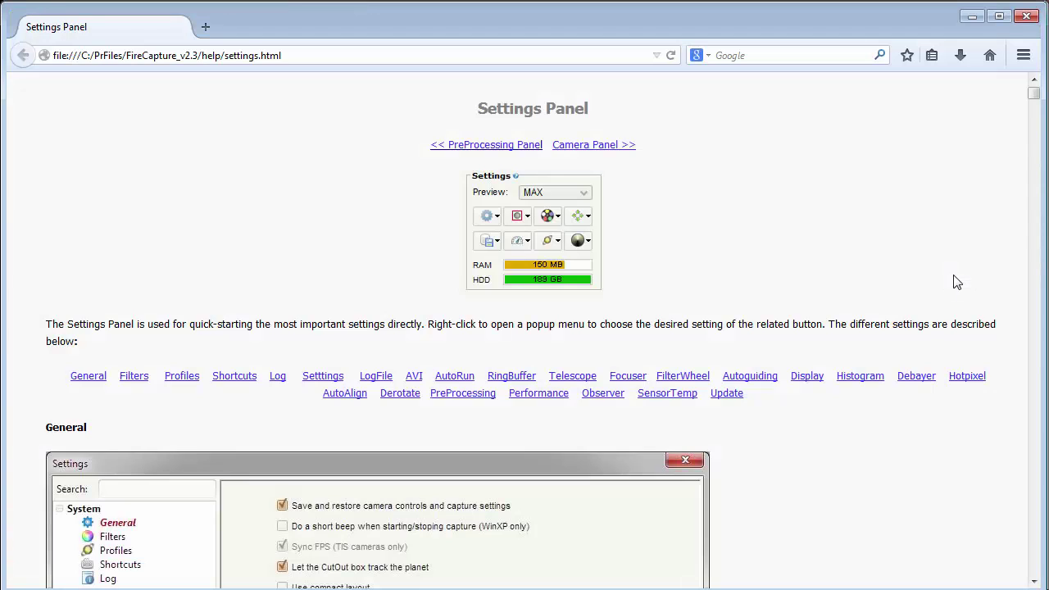
drag(1033, 95, 1034, 332)
click(1028, 16)
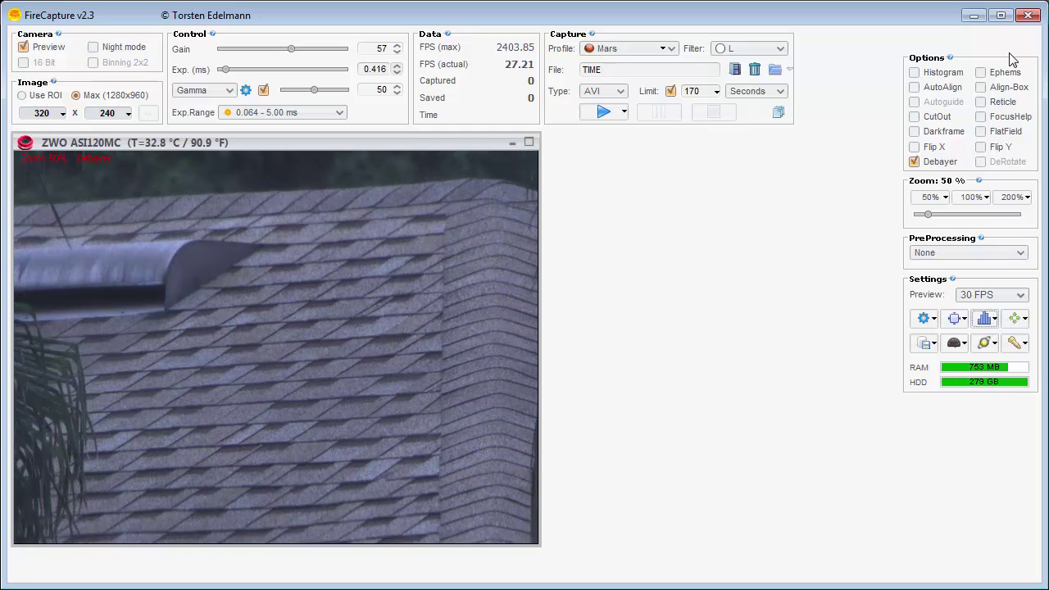
click(924, 344)
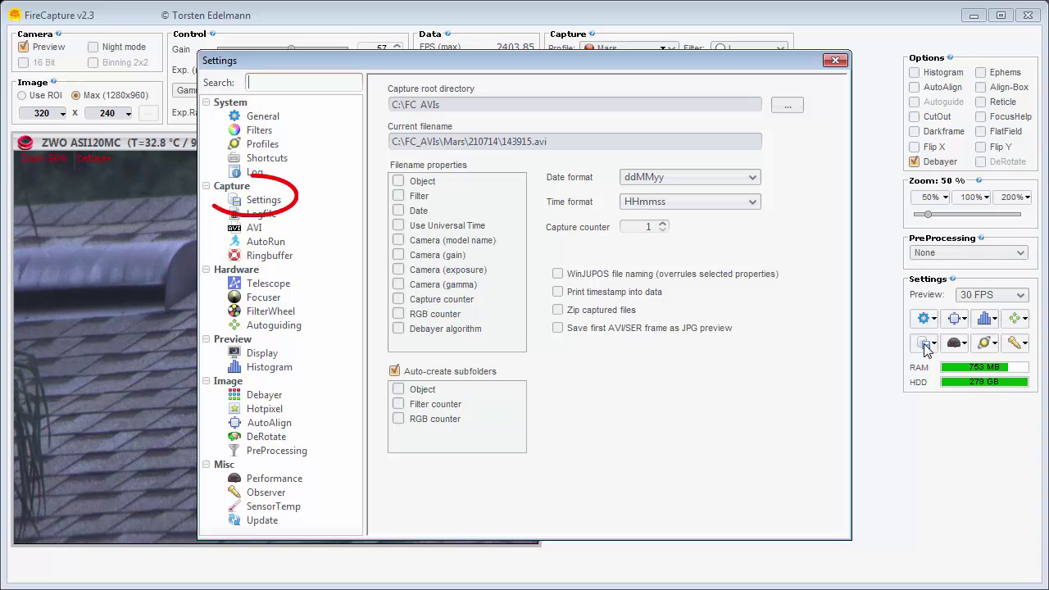
click(264, 203)
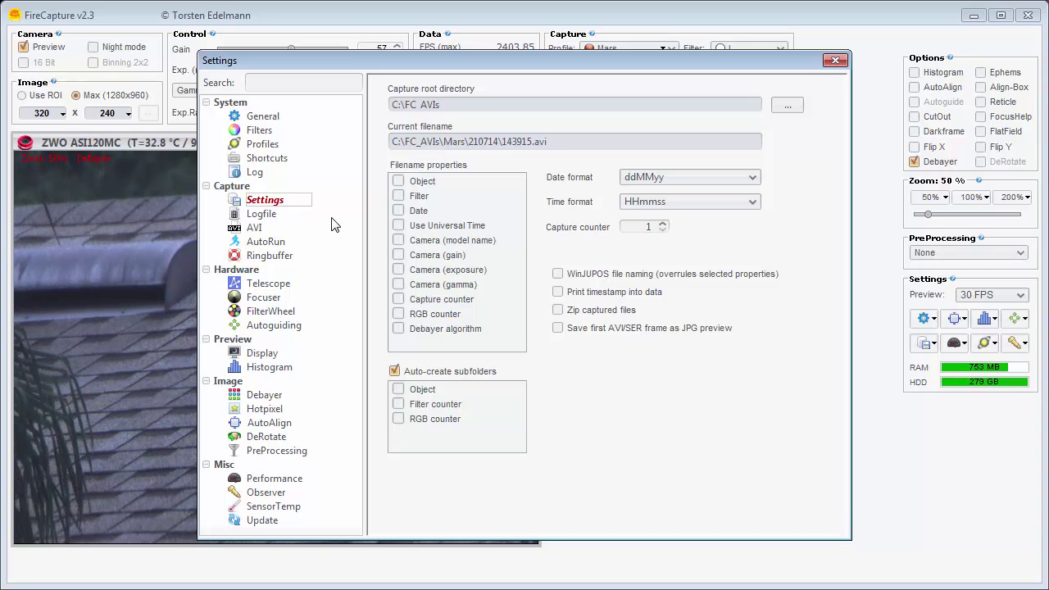
click(834, 60)
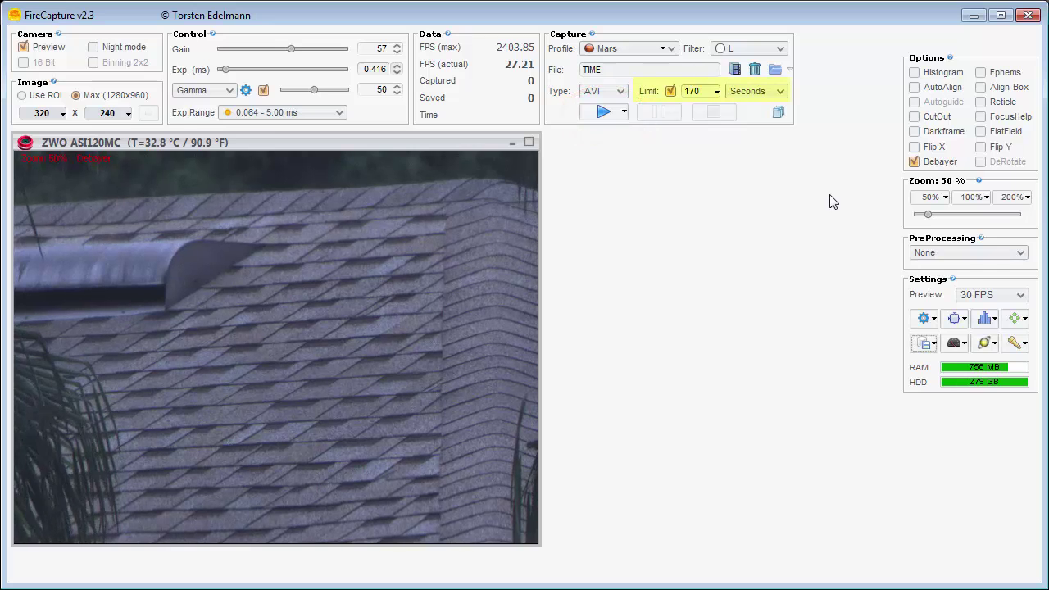
click(670, 92)
click(672, 92)
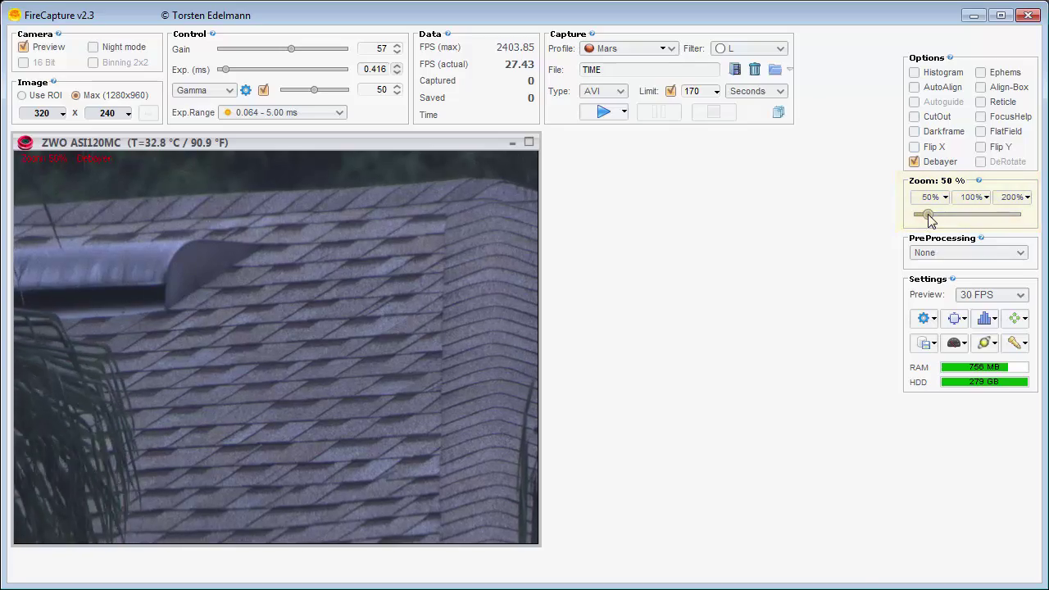
Try the 100% and 200% preview zooms, then settle the preview back at 50%
mouse_move(928, 214)
mouse_down()
mouse_move(1009, 222)
mouse_move(936, 221)
mouse_up()
click(972, 198)
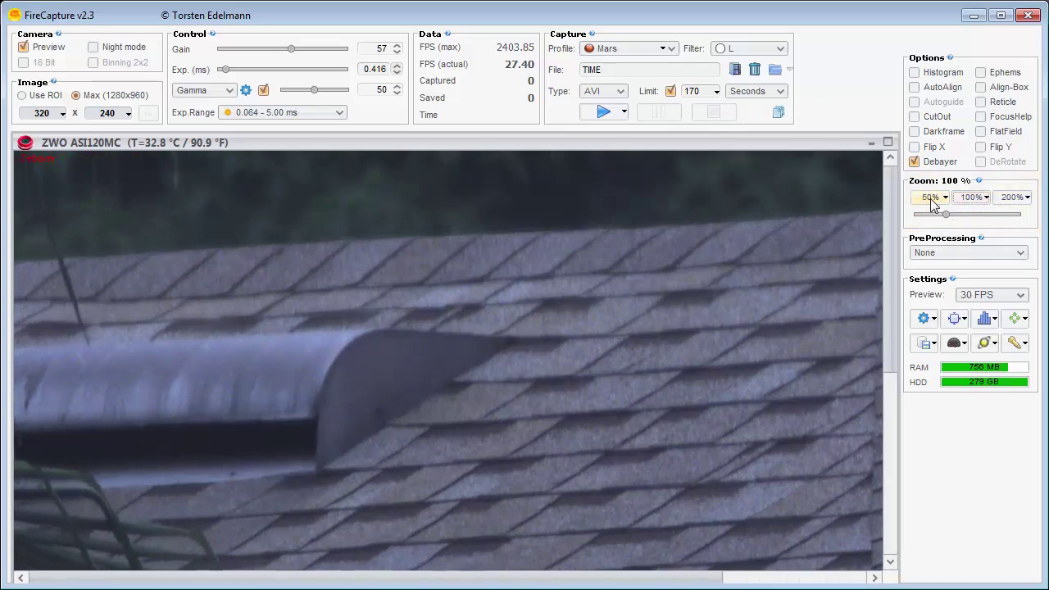
click(930, 198)
click(1008, 200)
click(931, 202)
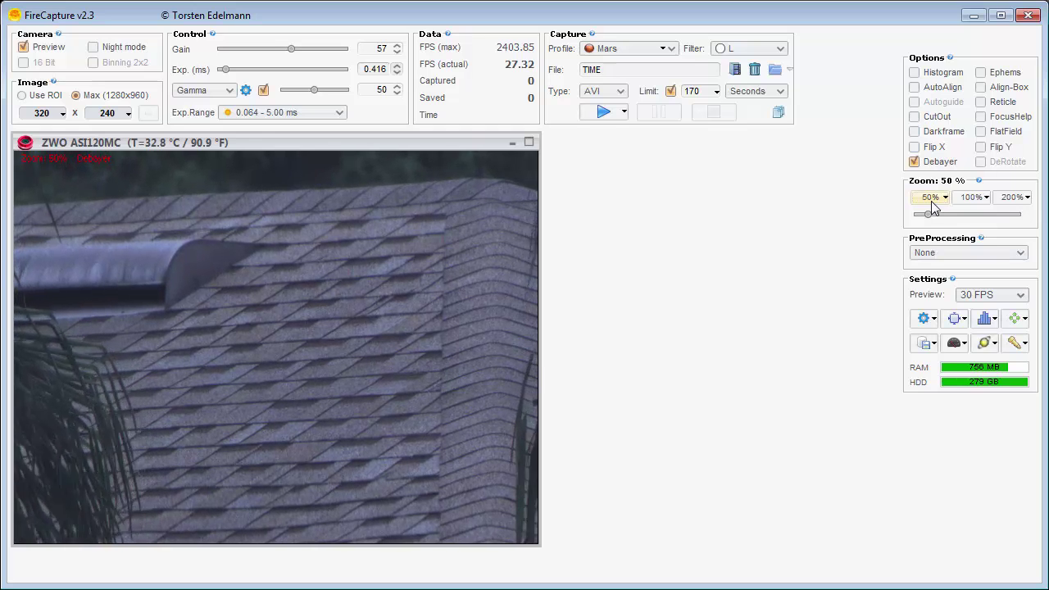
click(1010, 200)
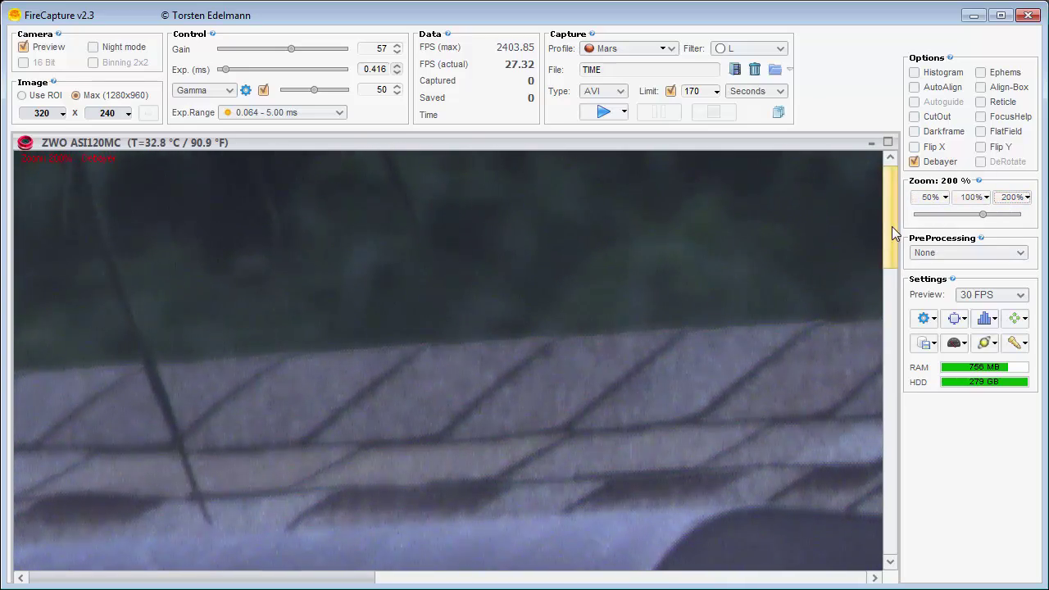
drag(890, 226, 888, 357)
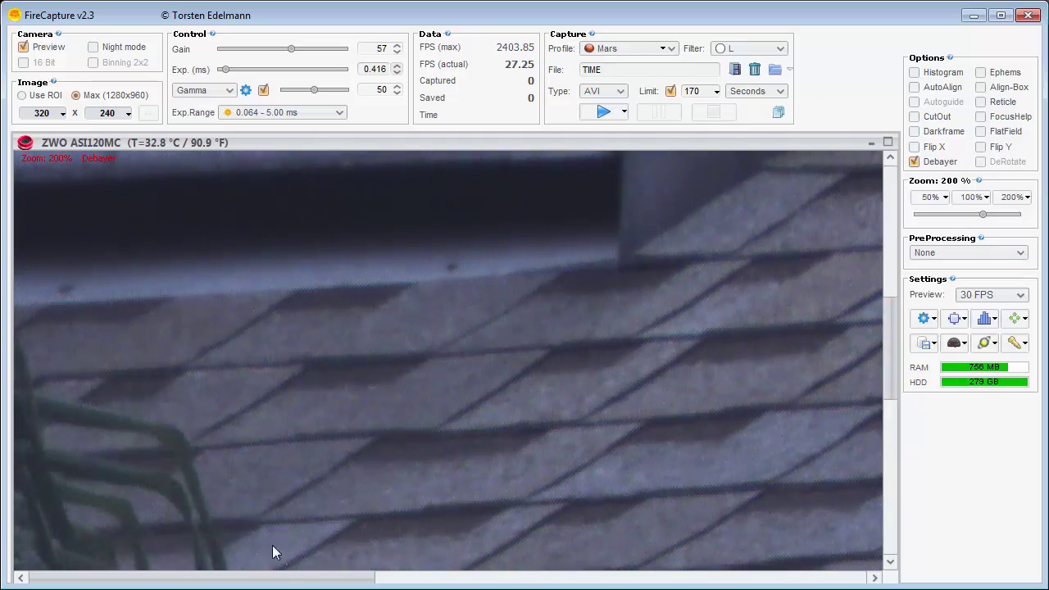
drag(275, 583, 569, 584)
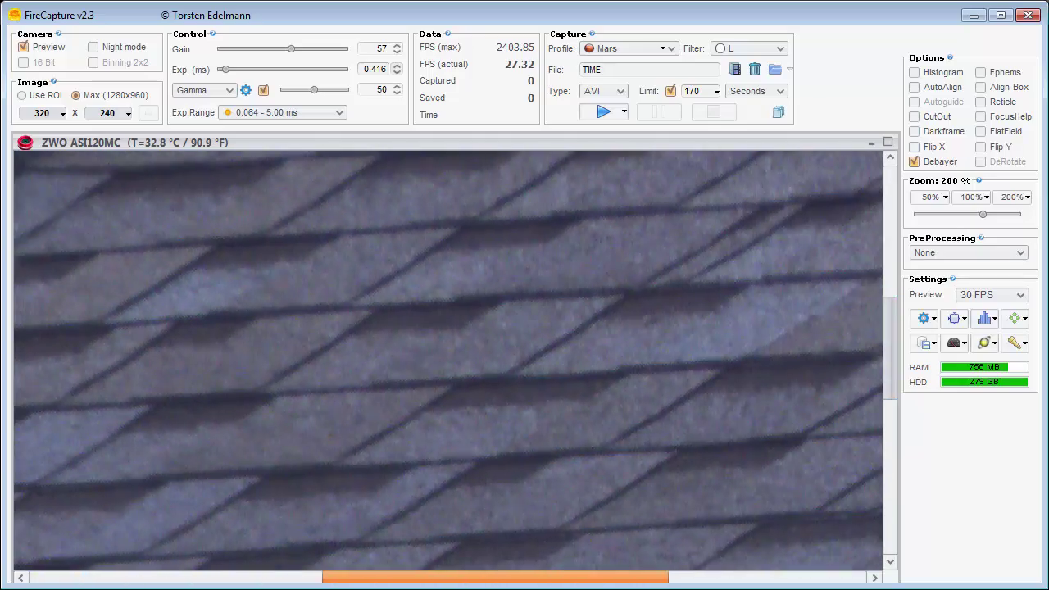
click(929, 198)
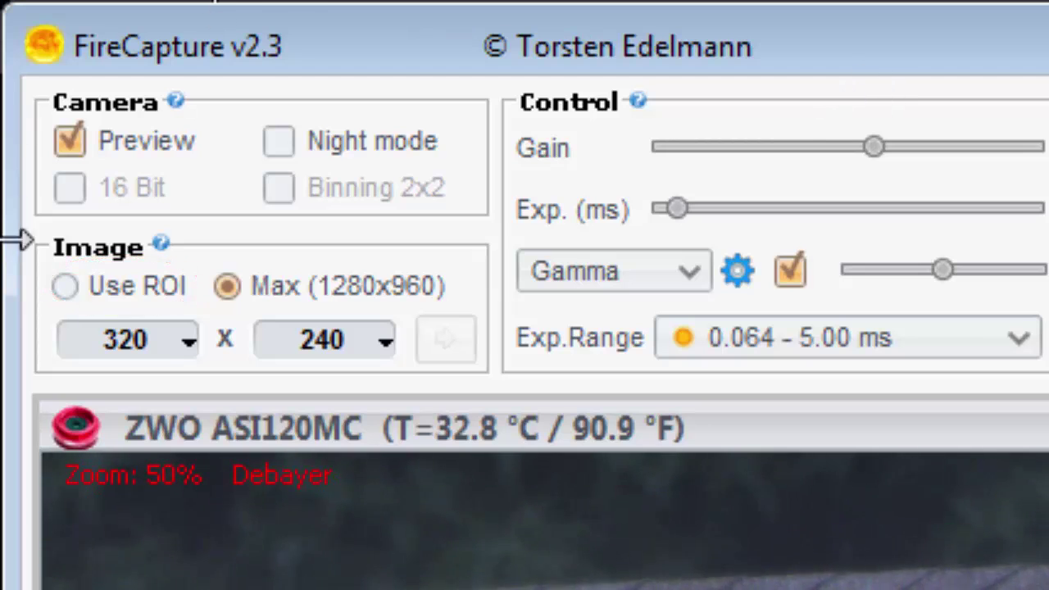
click(63, 292)
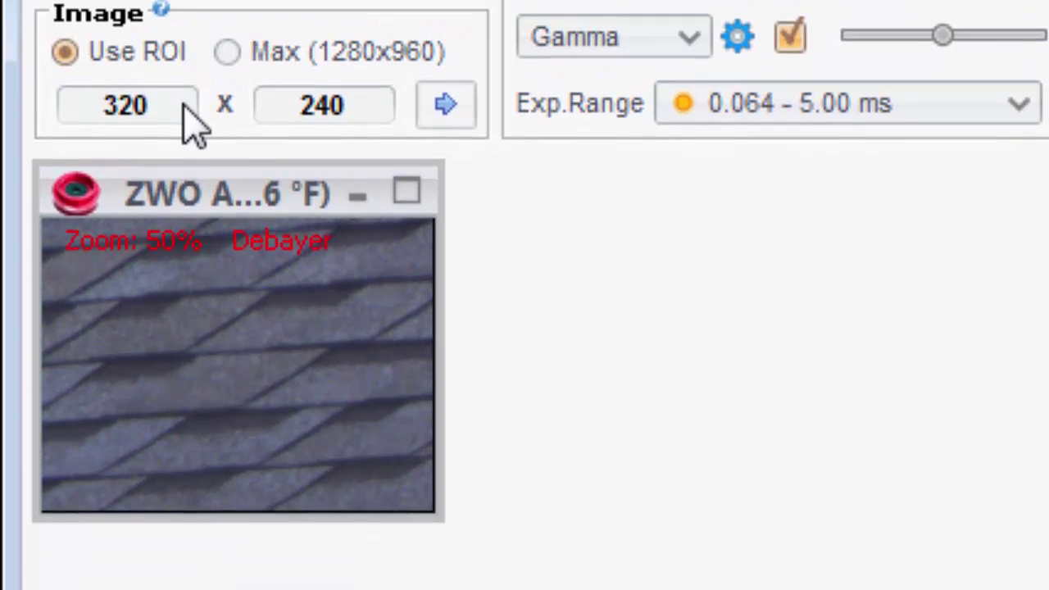
click(184, 107)
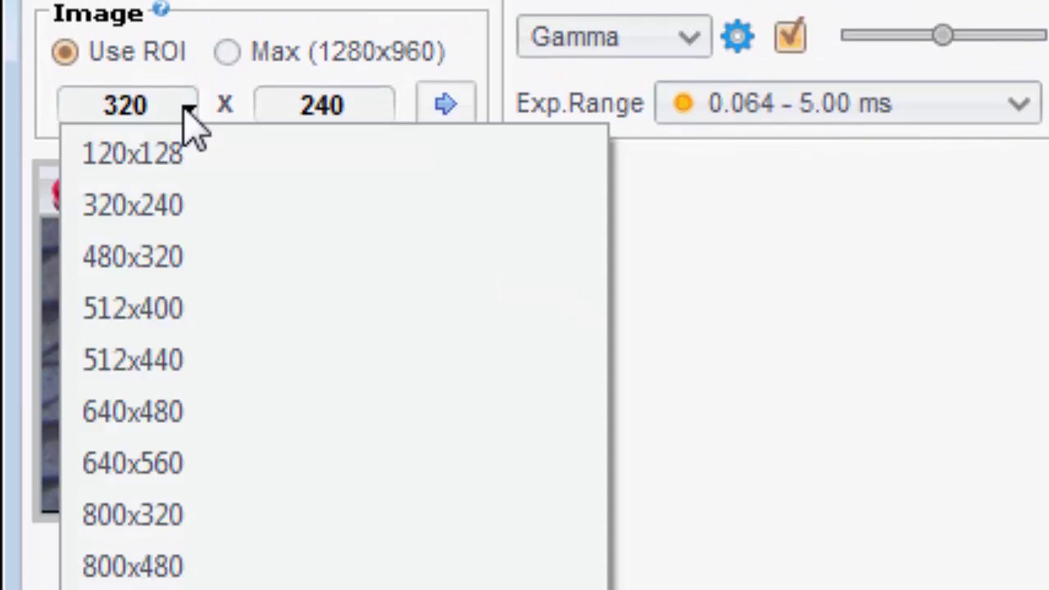
click(197, 412)
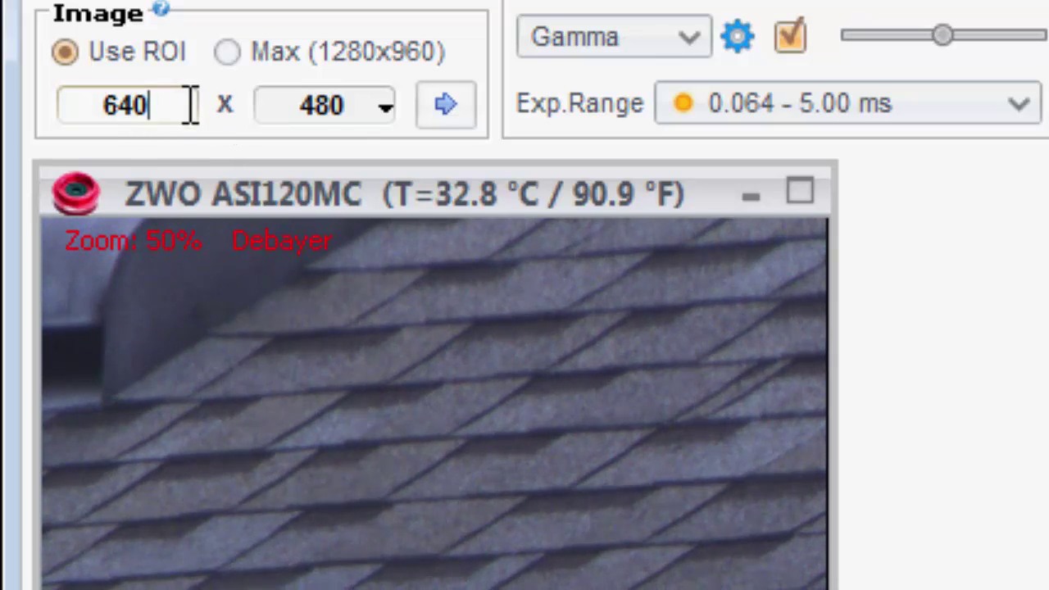
click(187, 109)
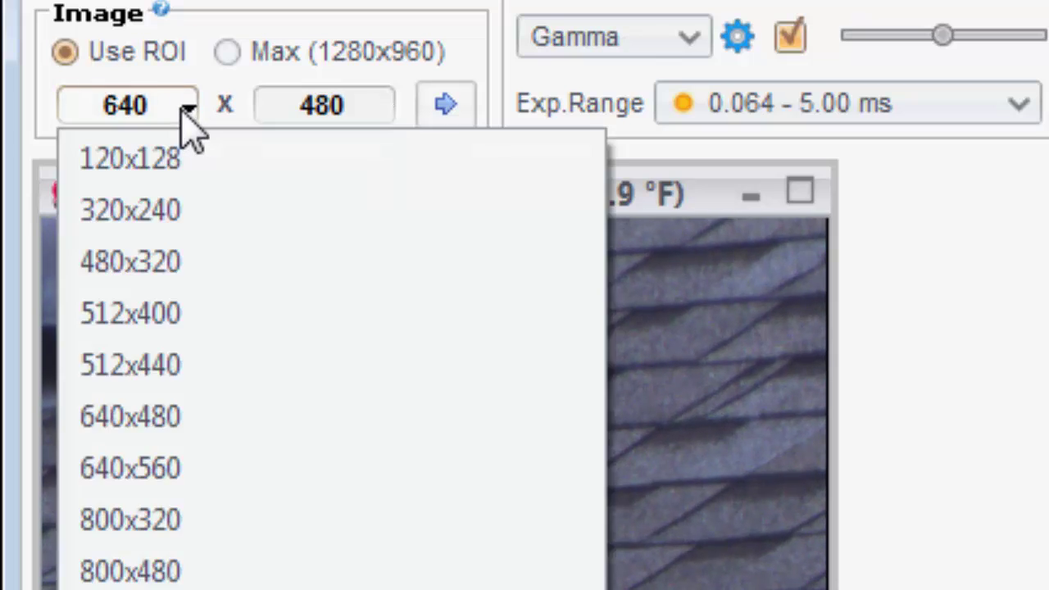
click(184, 208)
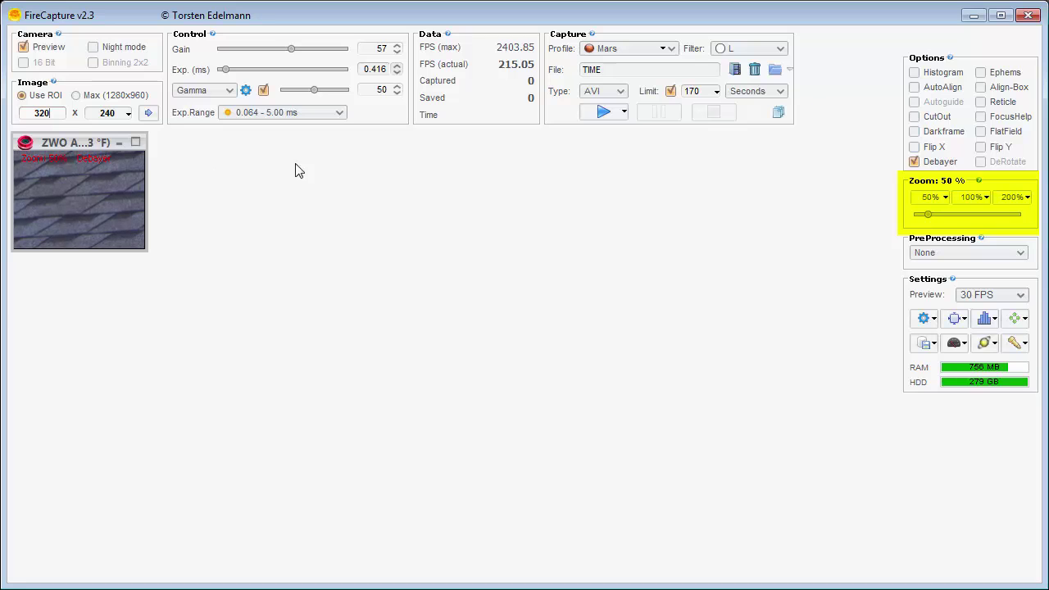
Enlarge the preview to 200% and leave Debayer off after comparing it on and off
click(1002, 200)
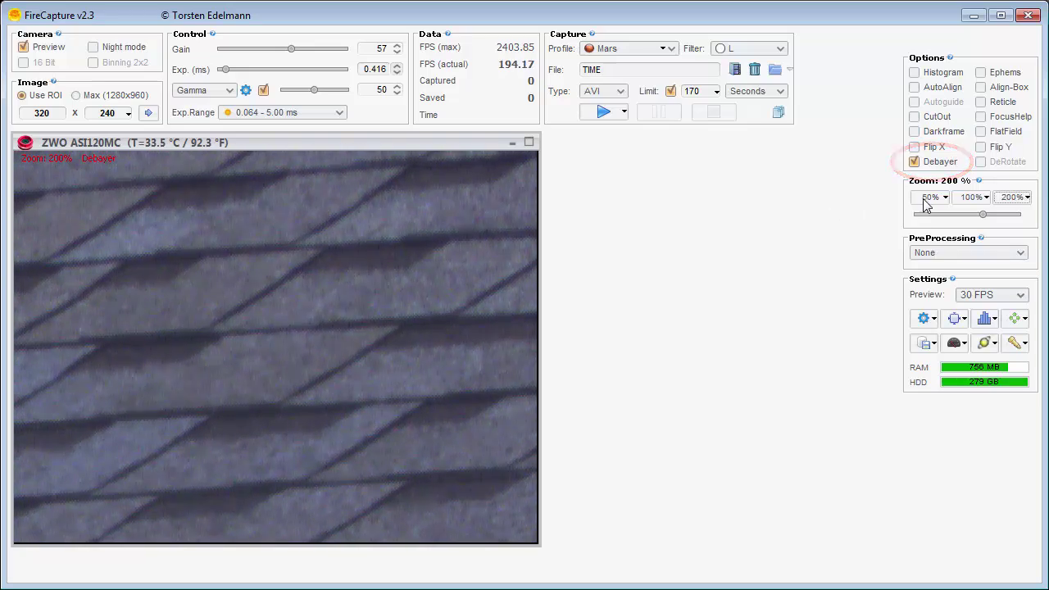
click(914, 162)
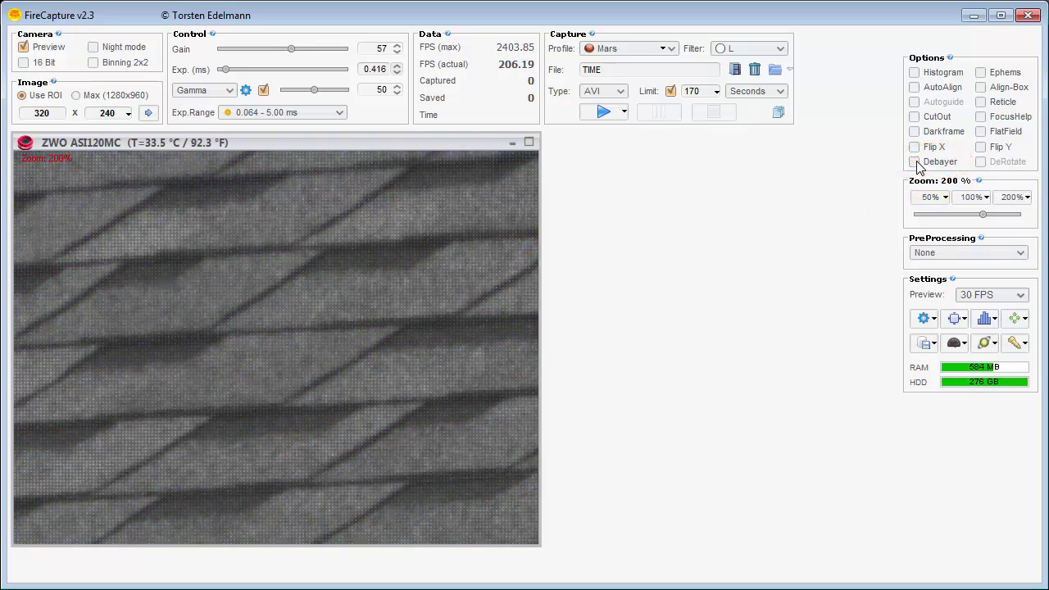
click(915, 163)
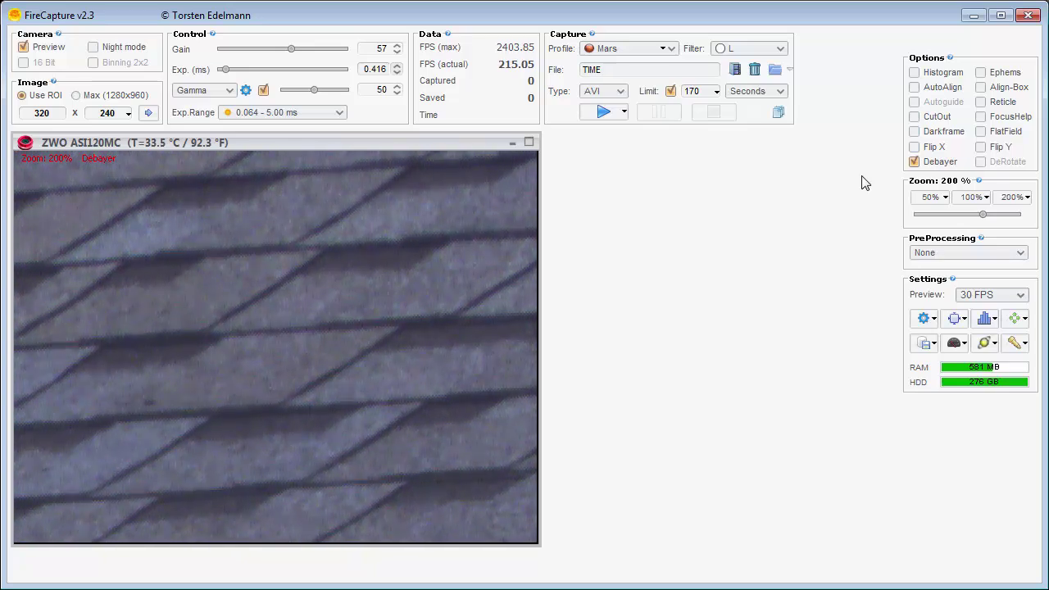
click(915, 162)
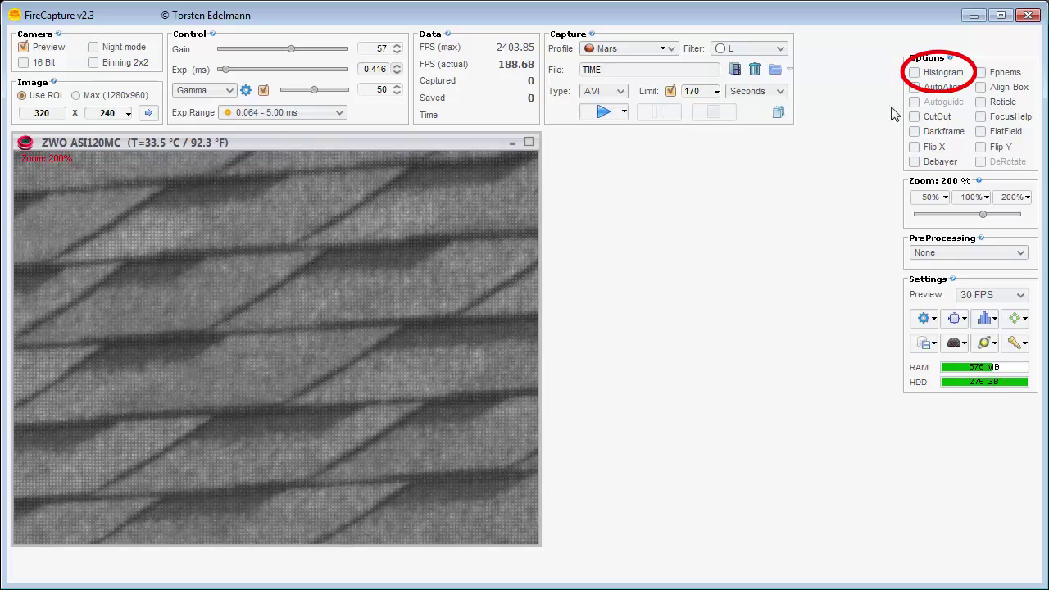
Tick Histogram in the Options panel to show the Live-Histogram window
click(914, 73)
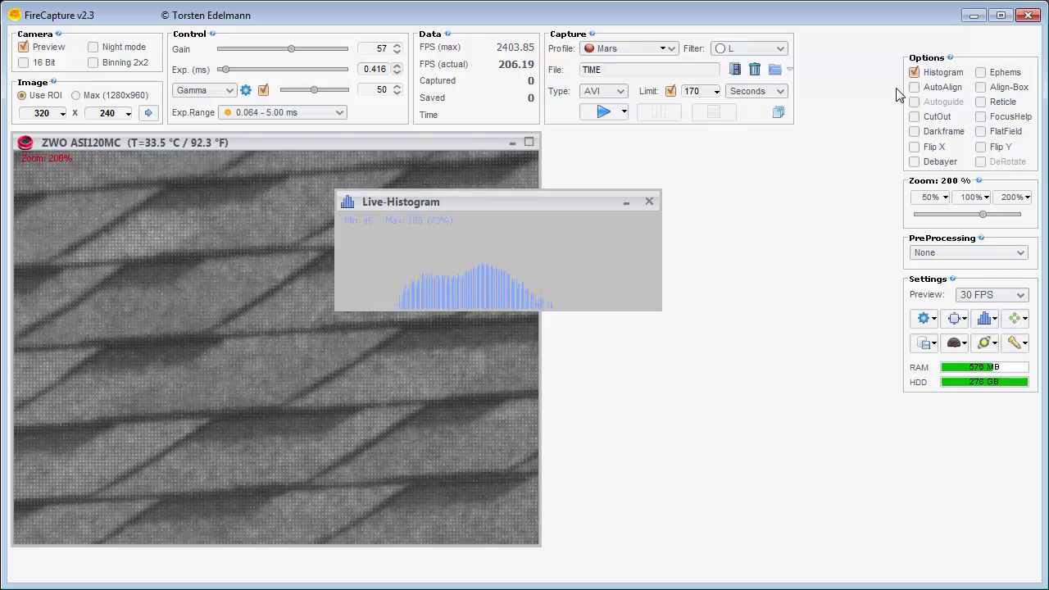
Close the Live-Histogram and keep Gamma enabled, returning it to 50 after trying 16
click(649, 202)
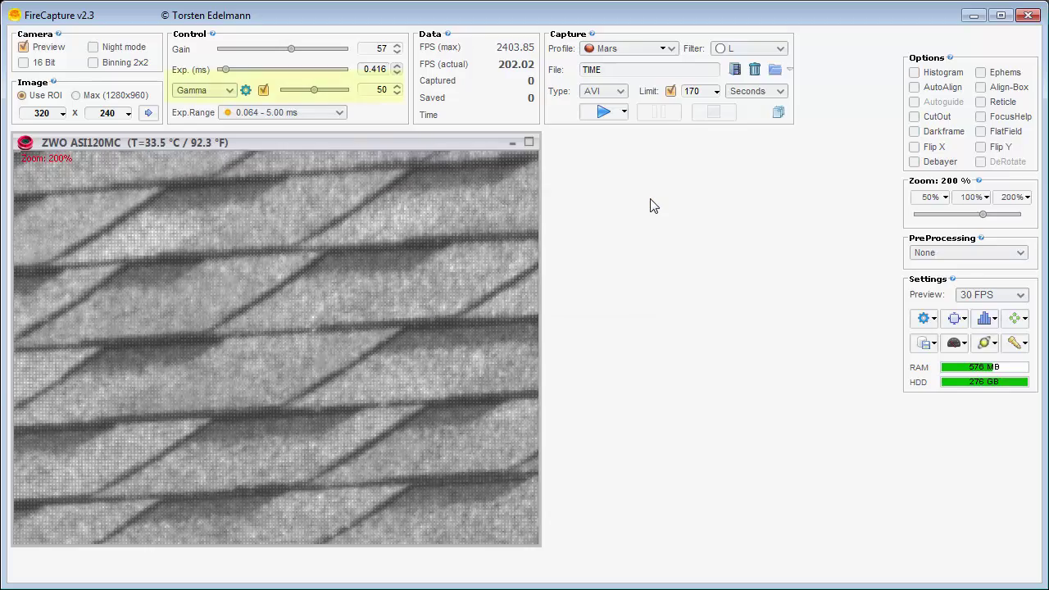
click(230, 90)
click(222, 102)
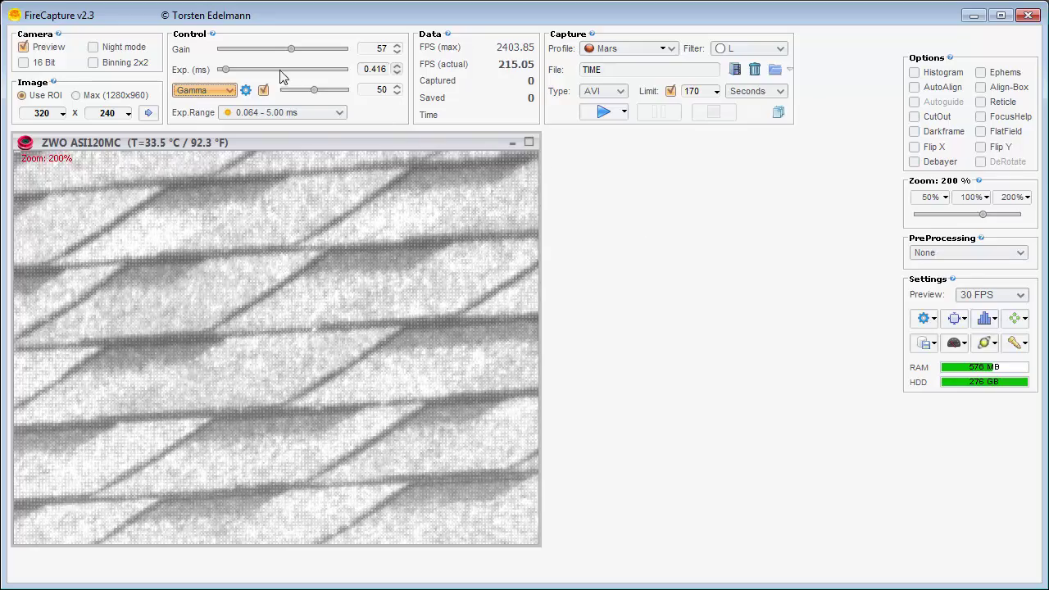
click(263, 91)
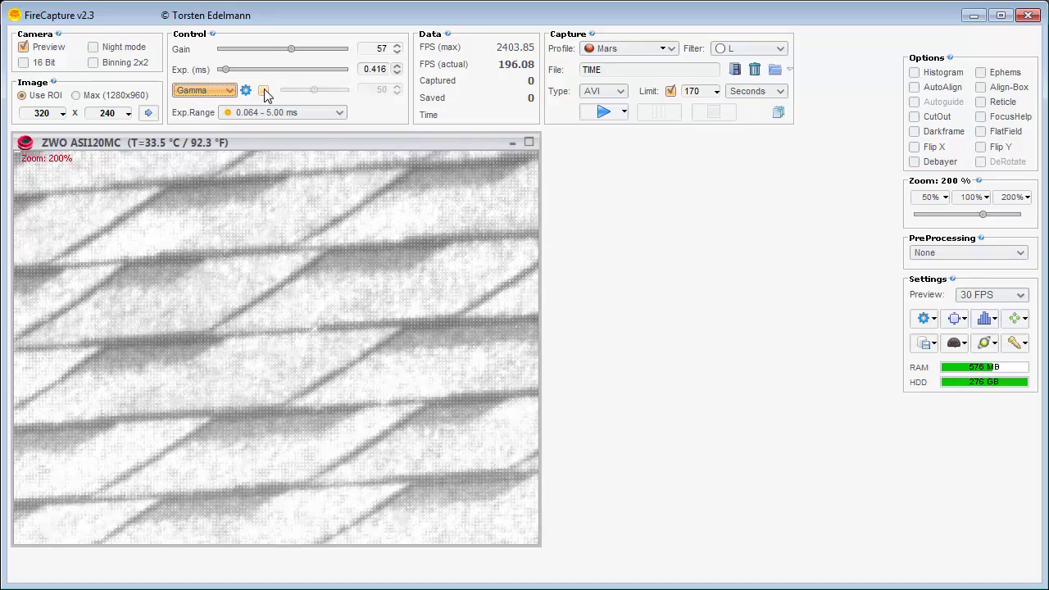
click(263, 91)
mouse_move(313, 88)
mouse_down()
mouse_move(282, 95)
mouse_move(313, 94)
mouse_up()
click(396, 86)
click(396, 86)
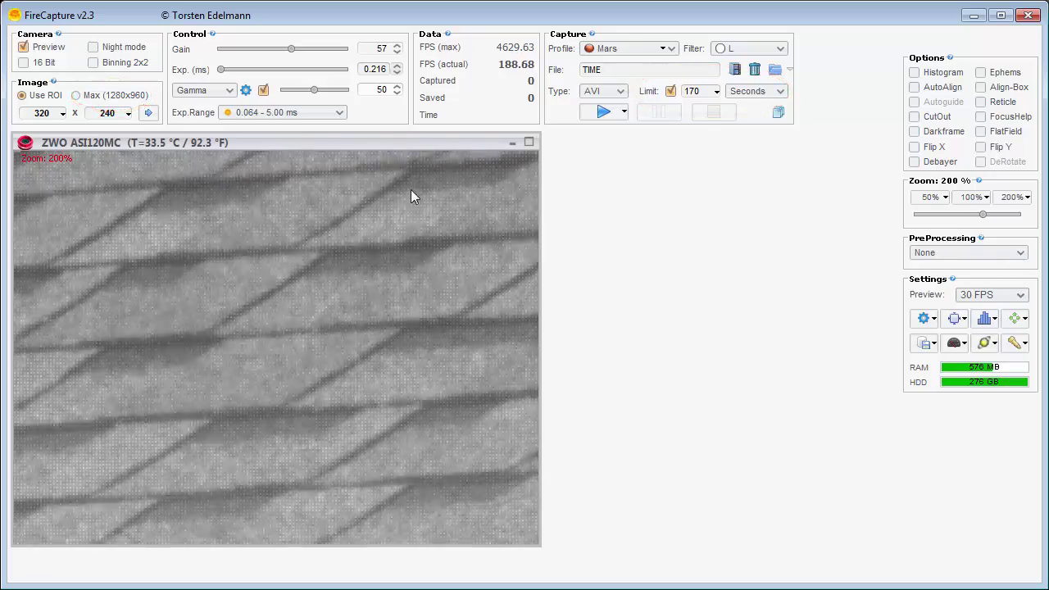
Switch to the Max (1280x960) frame and zoom the preview out to 50%
click(76, 95)
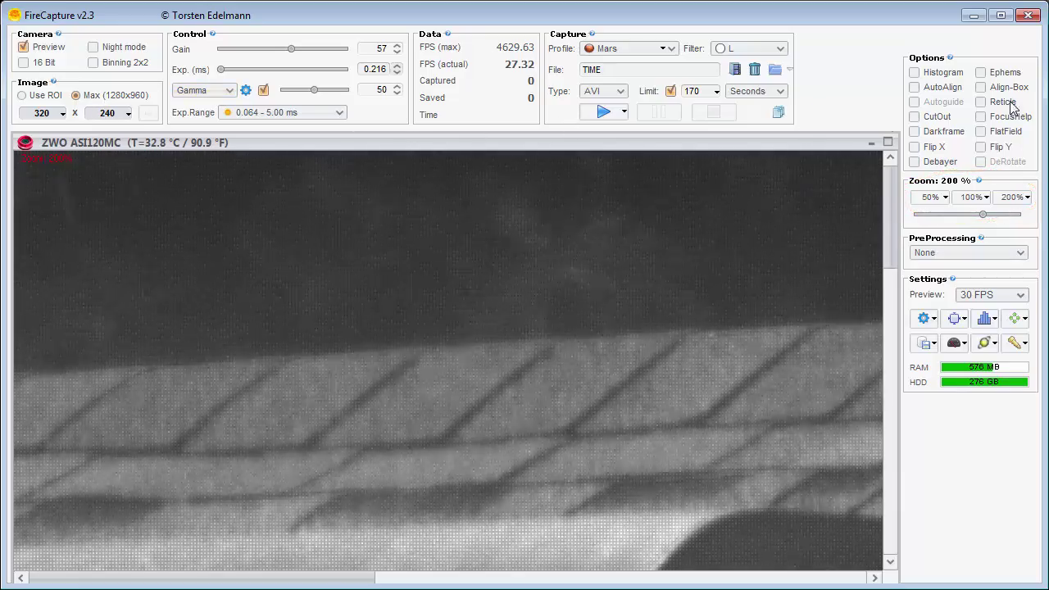
click(929, 198)
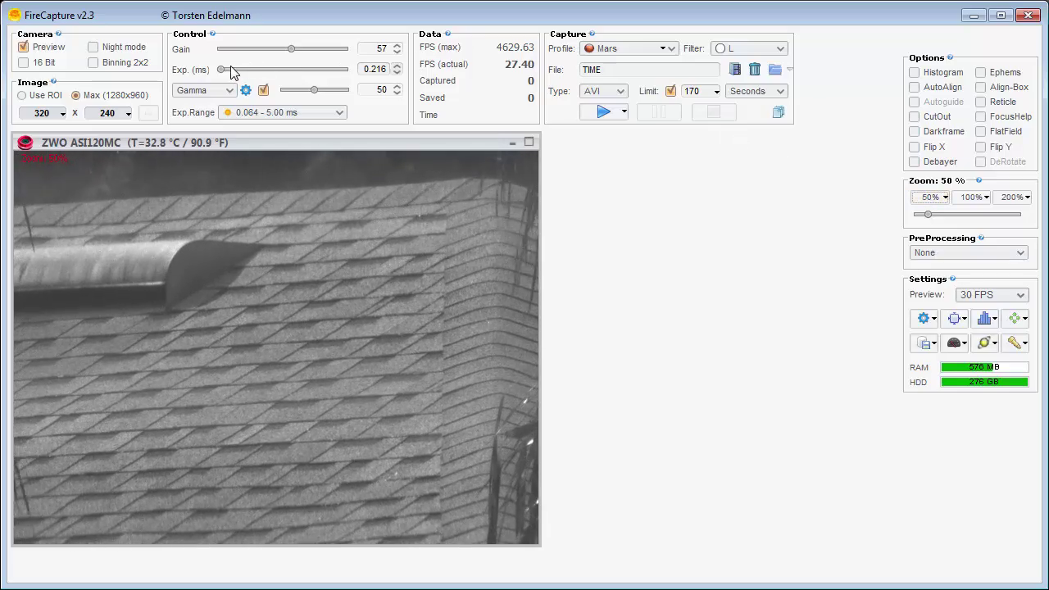
Balance the roof exposure by lowering gain to 57 and setting exposure to 0.471 ms
drag(224, 69, 346, 48)
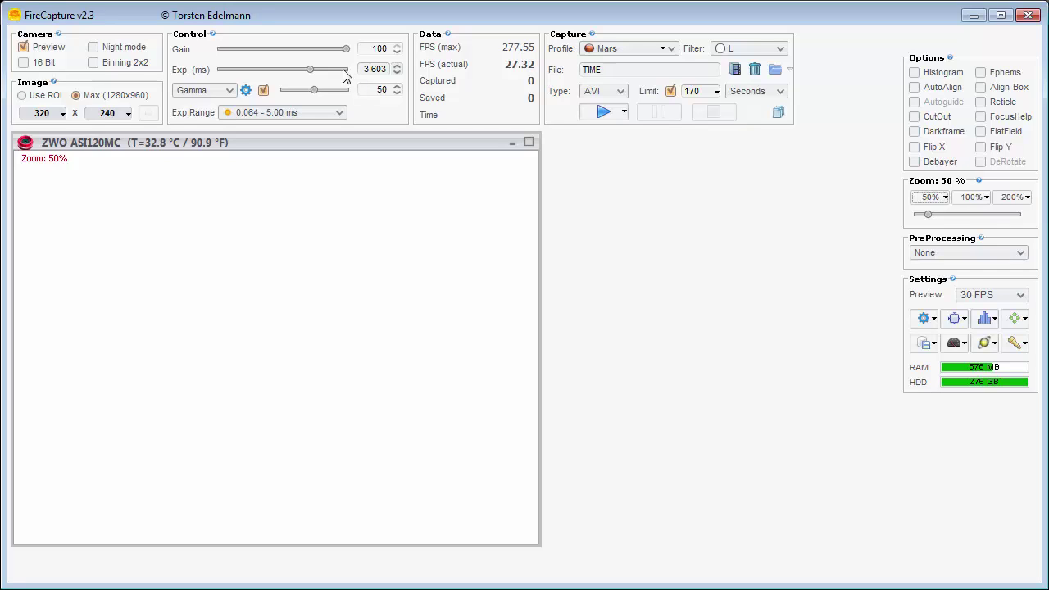
drag(347, 48, 239, 74)
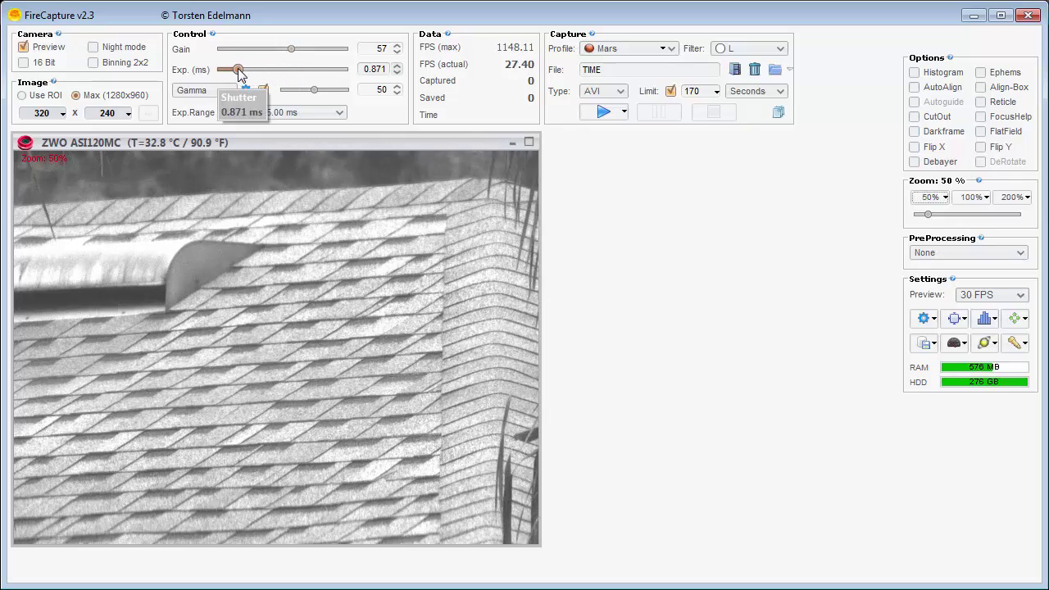
click(396, 72)
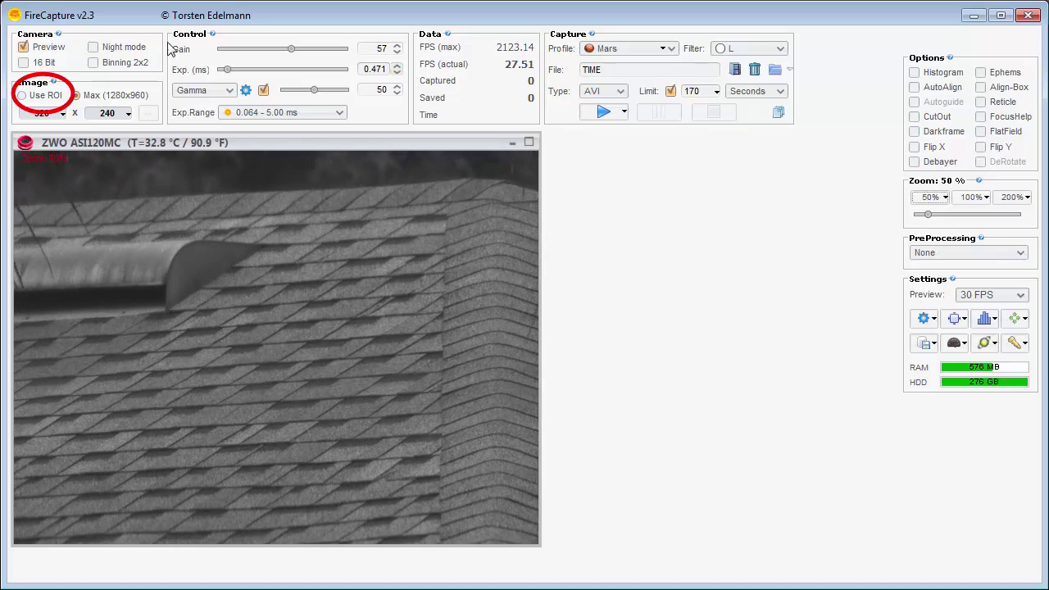
Select Use ROI for the 320x240 region and magnify the preview to 200%
click(22, 95)
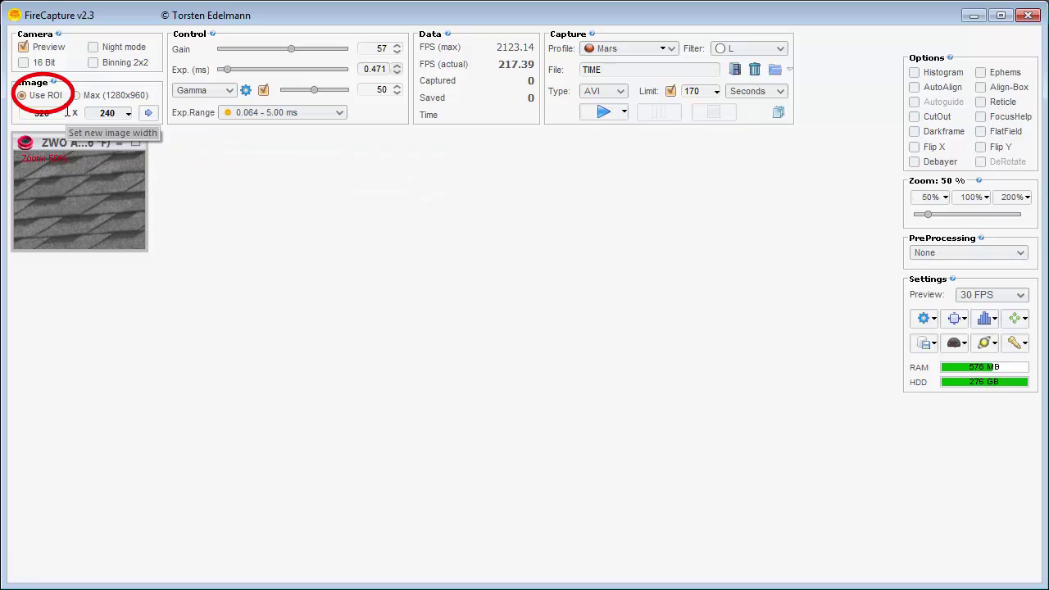
click(1015, 197)
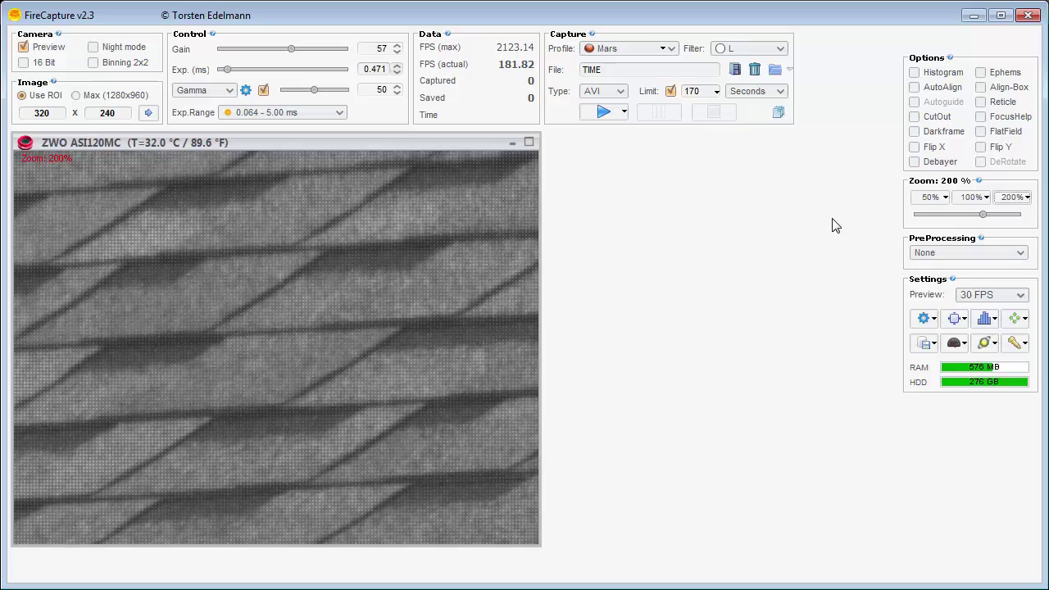
Start recording an AVI capture, saving frames to file 162705
click(603, 115)
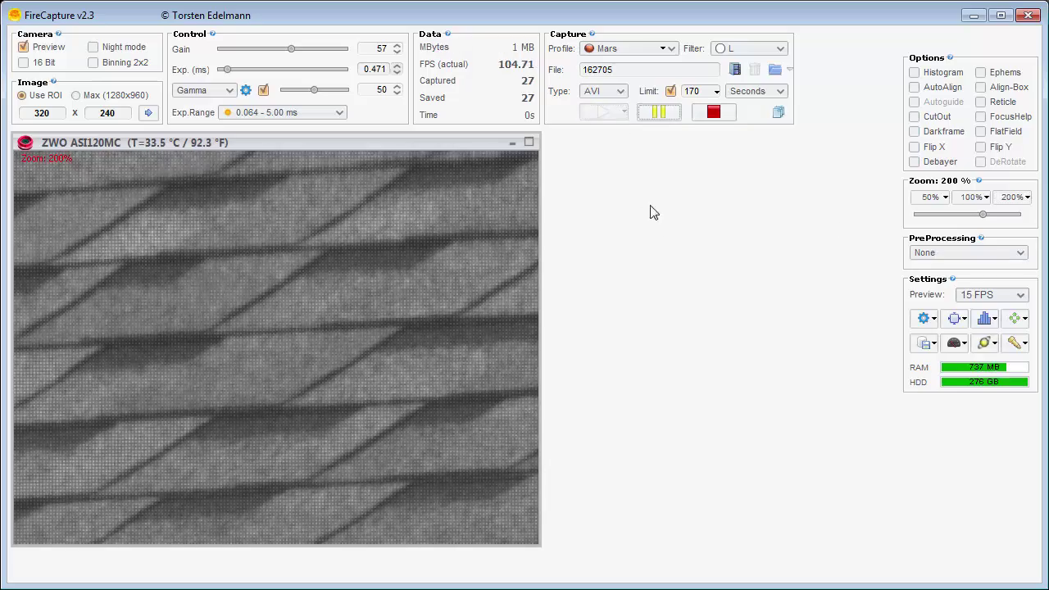